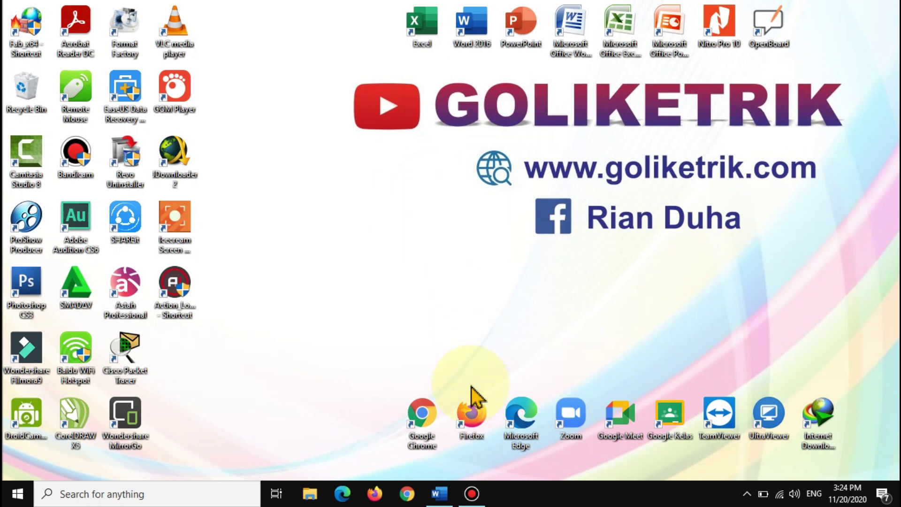
# In the Word letter, draw a freehand Scribble signature loop below the YANG MEMBUAT PERMOHONAN heading
pyautogui.click(439, 493)
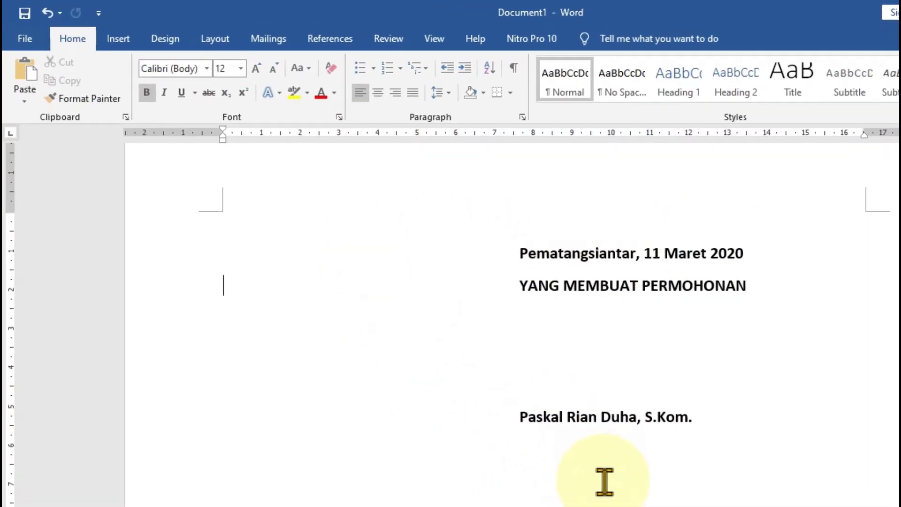
pyautogui.click(148, 54)
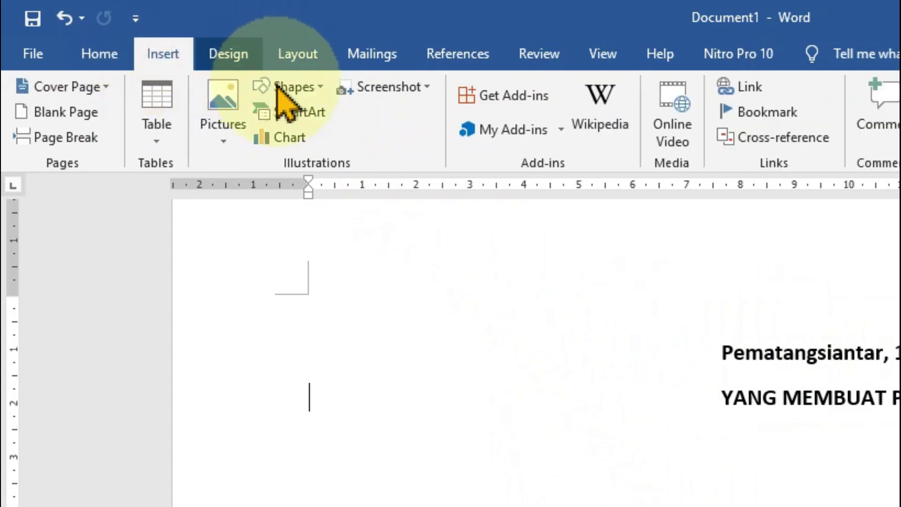
pyautogui.click(298, 94)
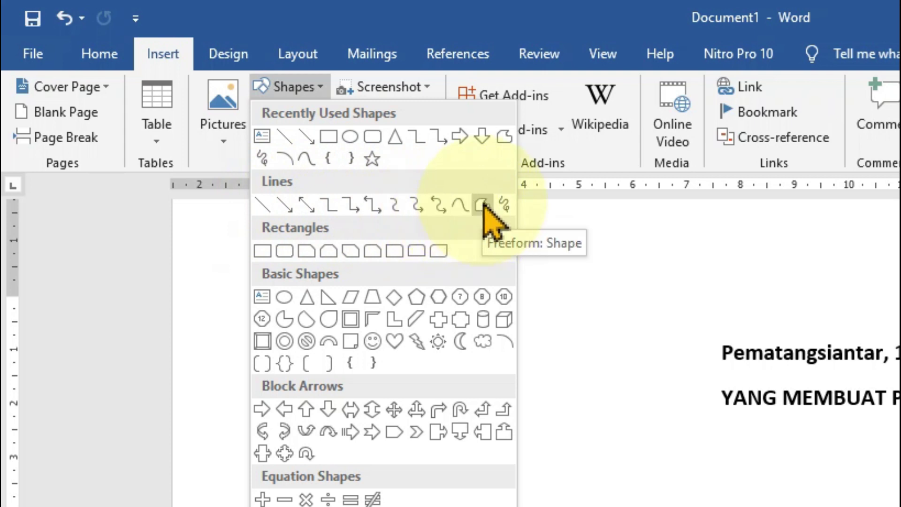
pyautogui.click(483, 206)
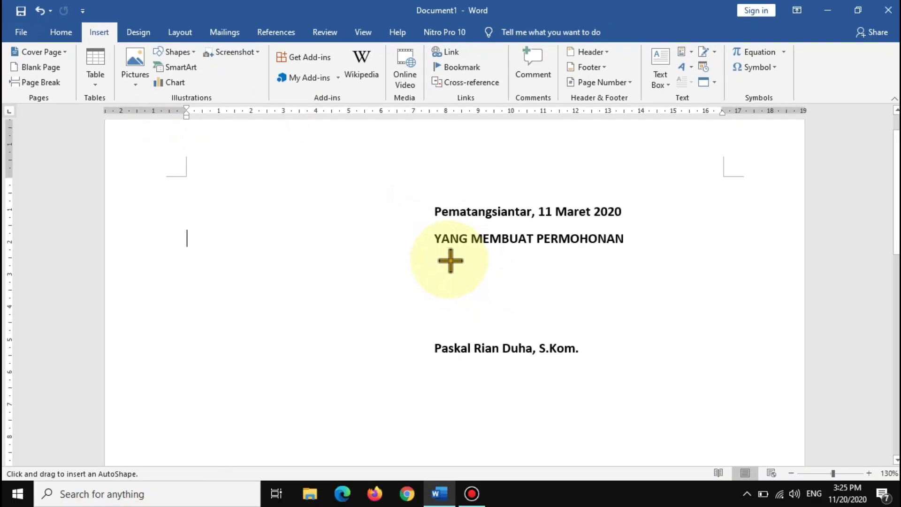
pyautogui.moveTo(456, 260)
pyautogui.mouseDown()
pyautogui.moveTo(469, 284)
pyautogui.moveTo(469, 325)
pyautogui.moveTo(483, 298)
pyautogui.moveTo(522, 289)
pyautogui.moveTo(511, 266)
pyautogui.moveTo(519, 346)
pyautogui.mouseUp()
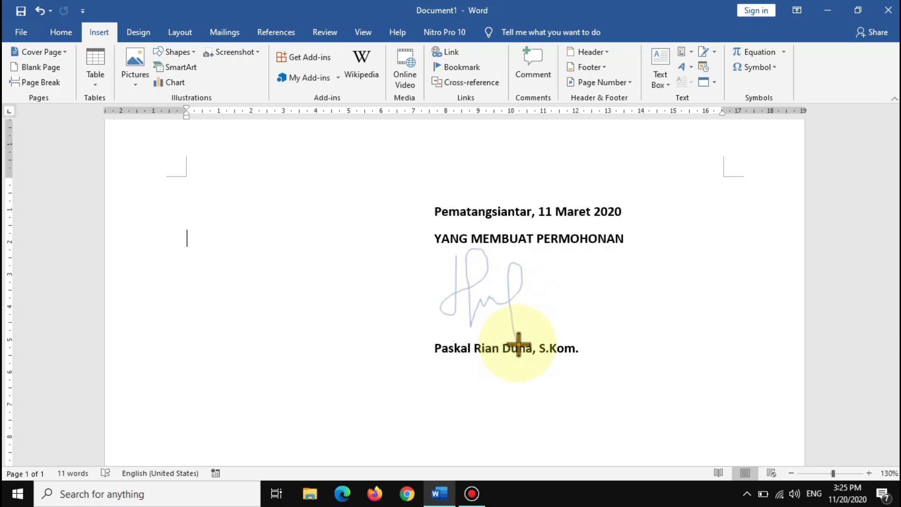
pyautogui.moveTo(518, 346); pyautogui.dragTo(518, 343)
pyautogui.click(514, 291)
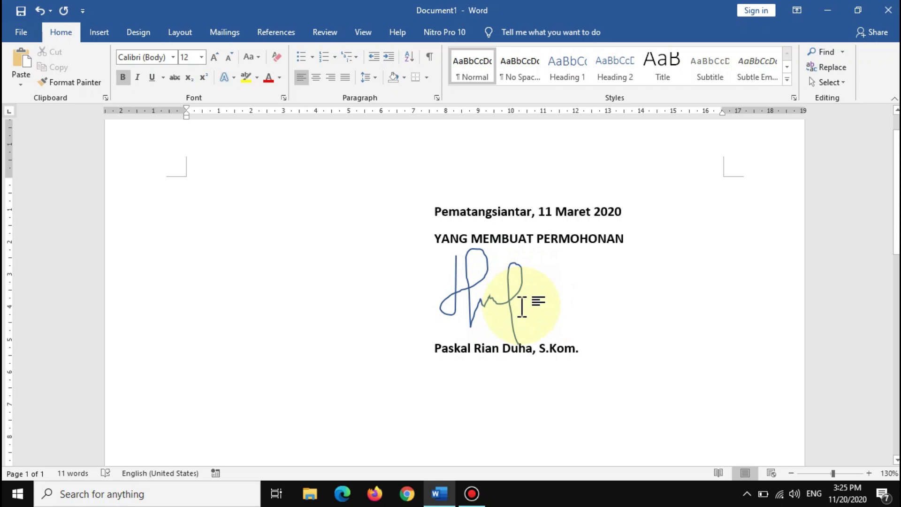
pyautogui.click(98, 33)
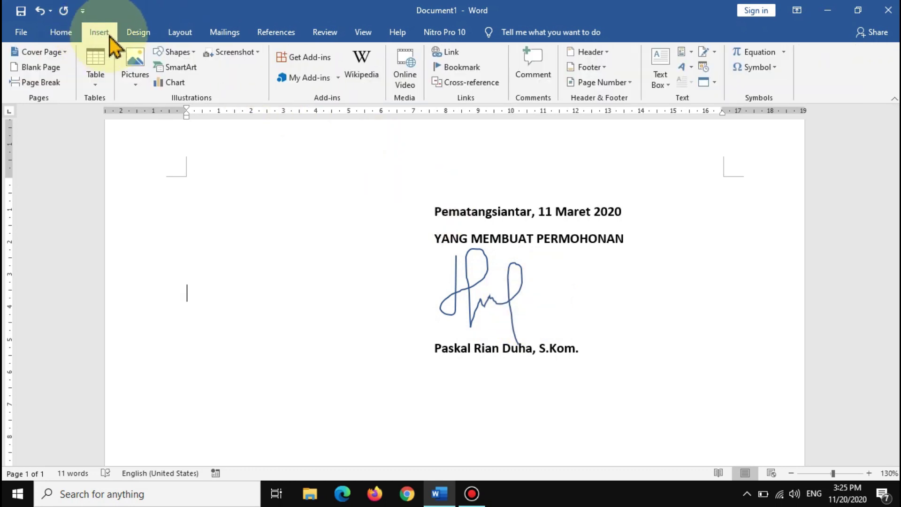
# Add a second Freeform stroke running horizontally across the lower right of the signature
pyautogui.click(177, 52)
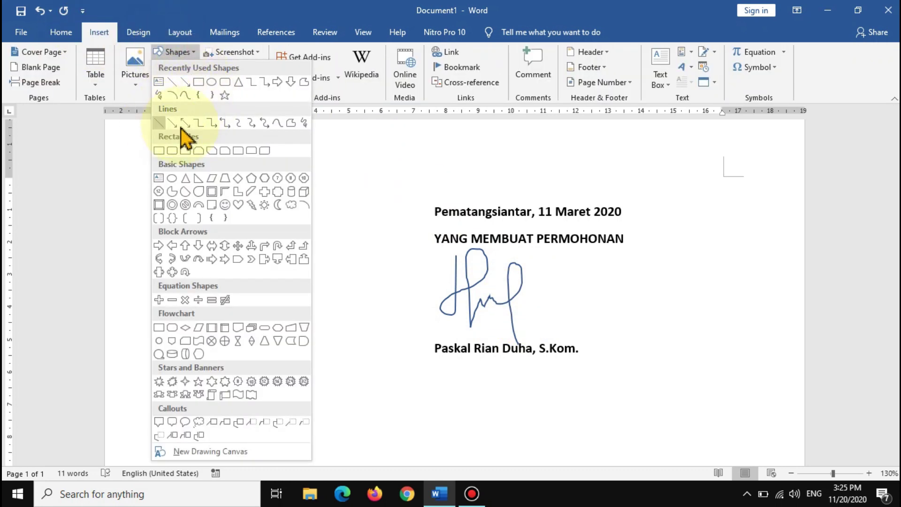
pyautogui.click(291, 123)
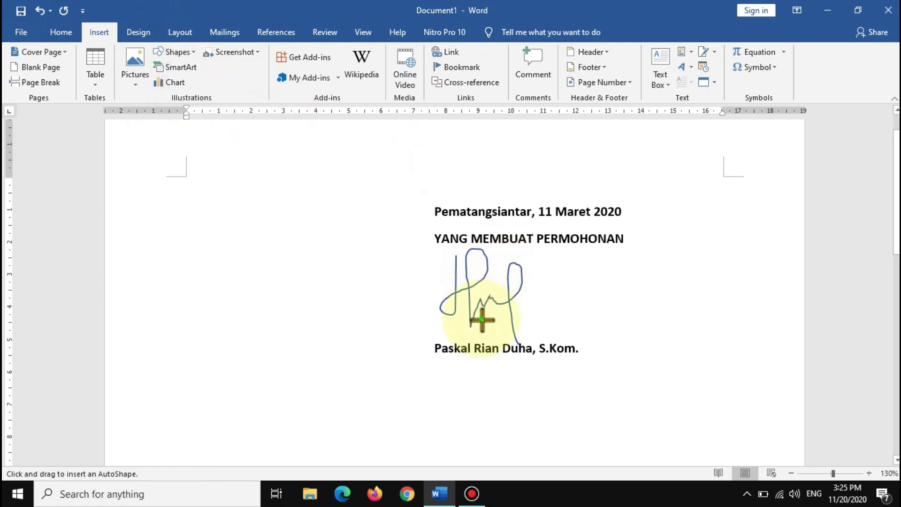
pyautogui.moveTo(482, 320); pyautogui.dragTo(548, 308)
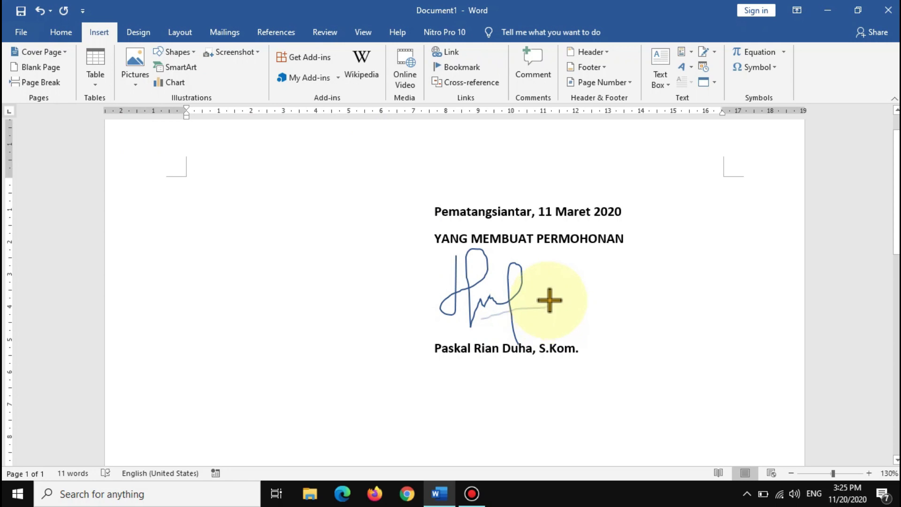
pyautogui.doubleClick(544, 306)
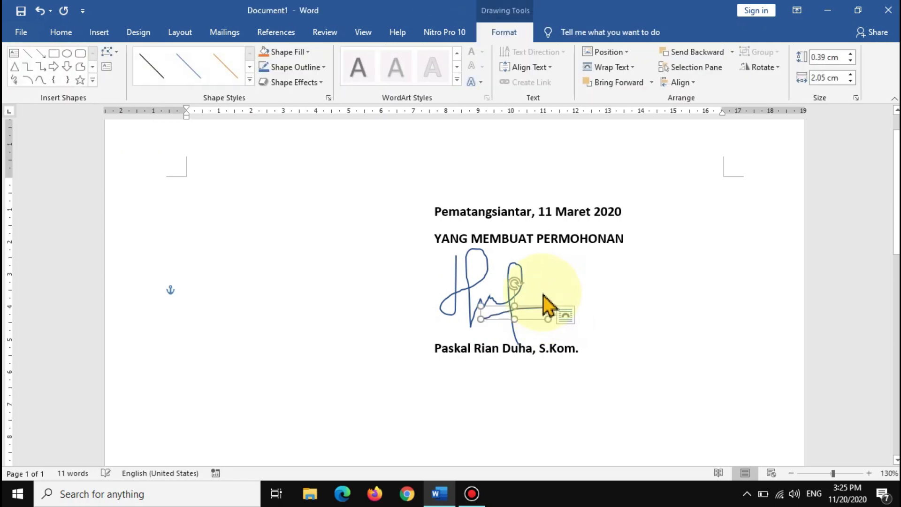
pyautogui.click(558, 292)
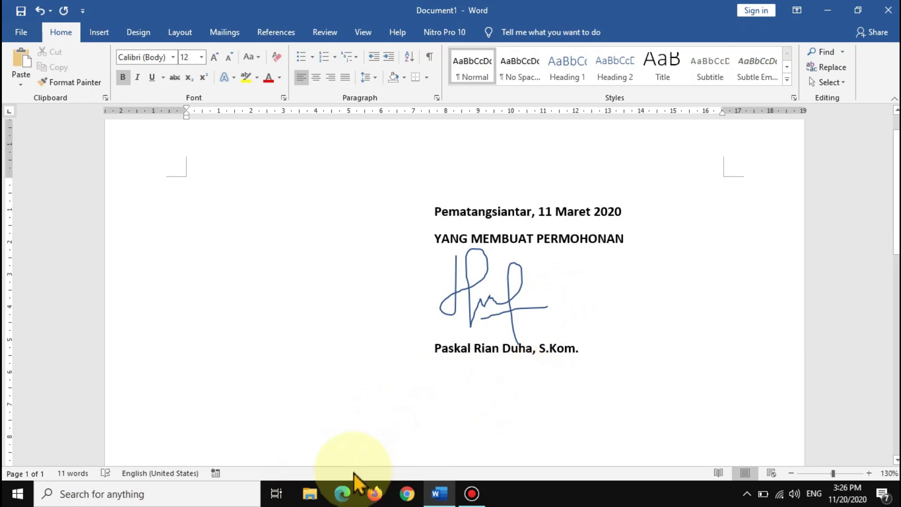
# In File Explorer, open the signature photo IMG_20201120_143745 from the Pictures folder
pyautogui.click(310, 493)
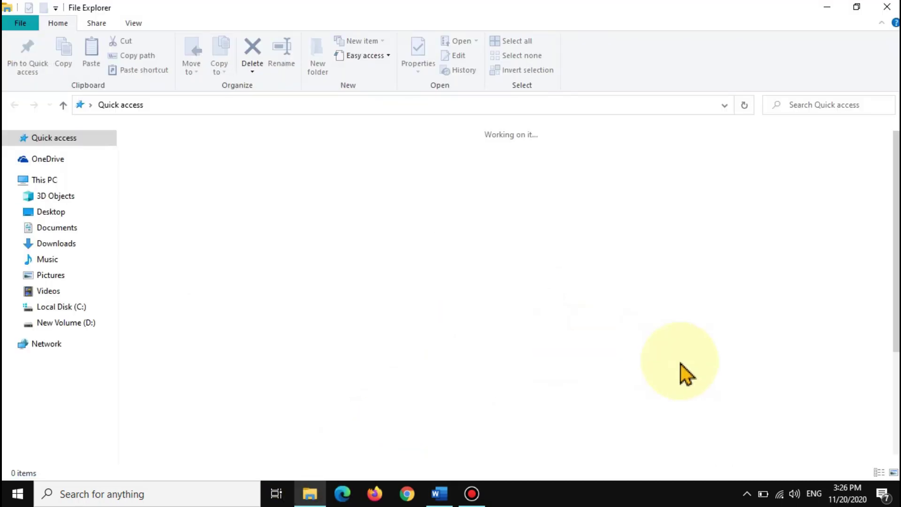
pyautogui.click(100, 280)
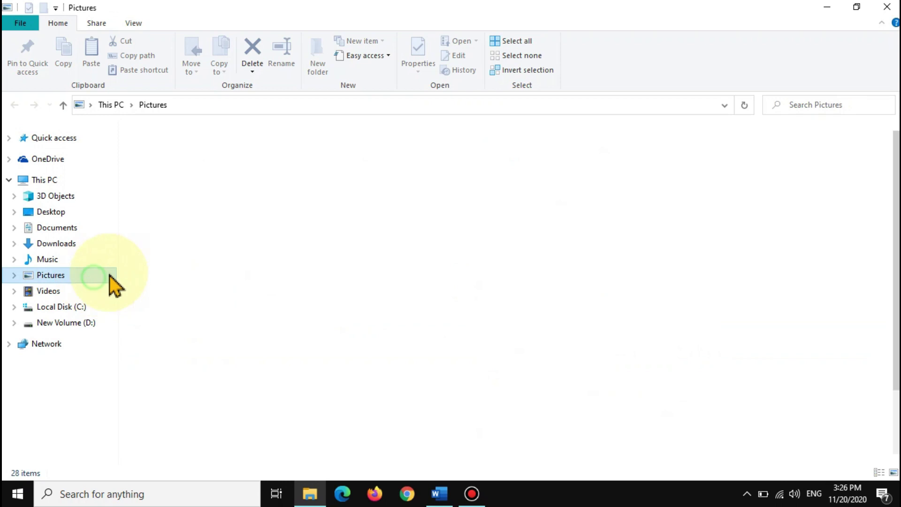
pyautogui.scroll(-2, 680, 357)
pyautogui.click(505, 441)
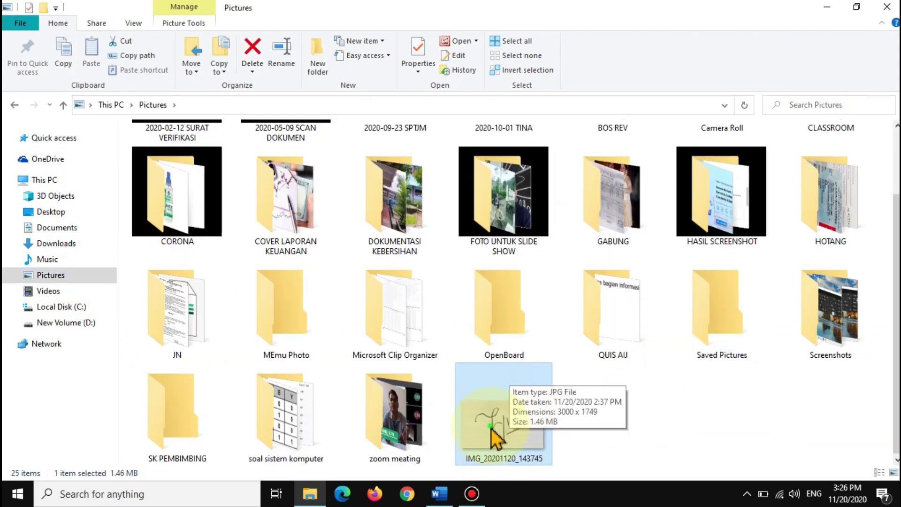
pyautogui.doubleClick(495, 438)
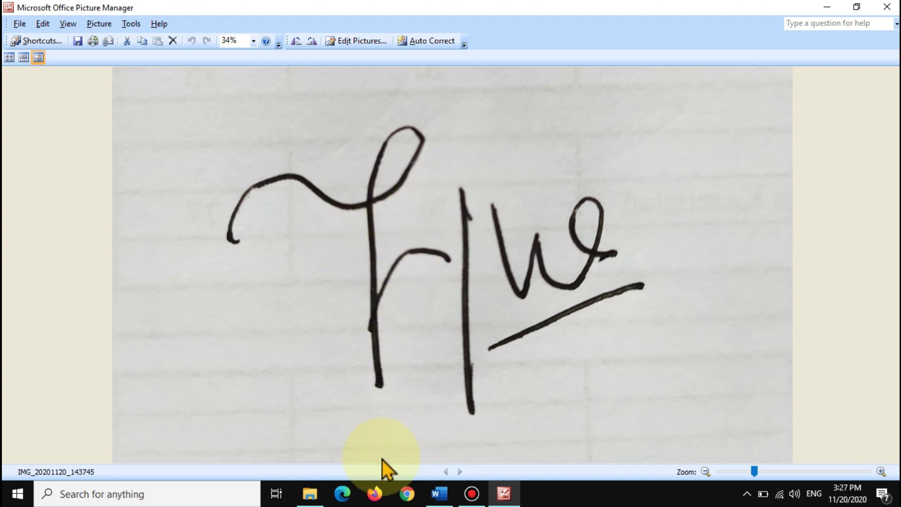
# In Chrome, search Google for 'REMOVE BG'
pyautogui.click(404, 500)
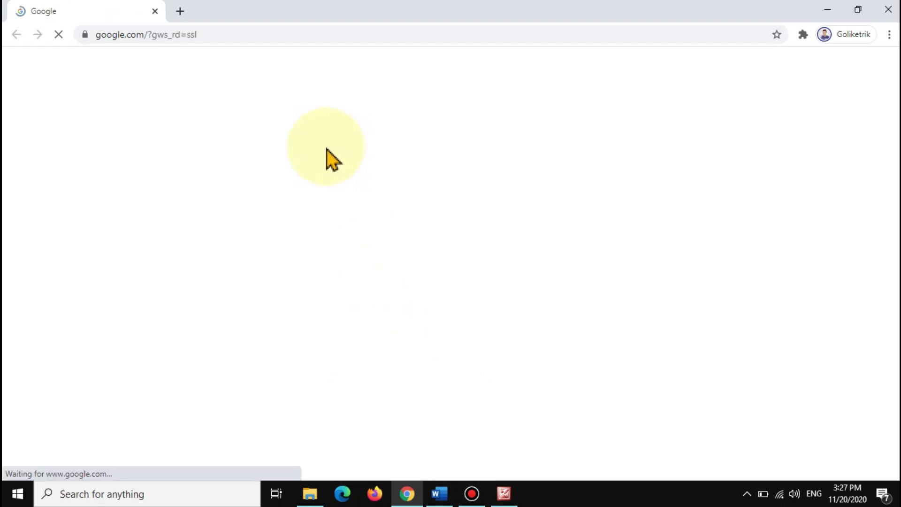
pyautogui.click(356, 238)
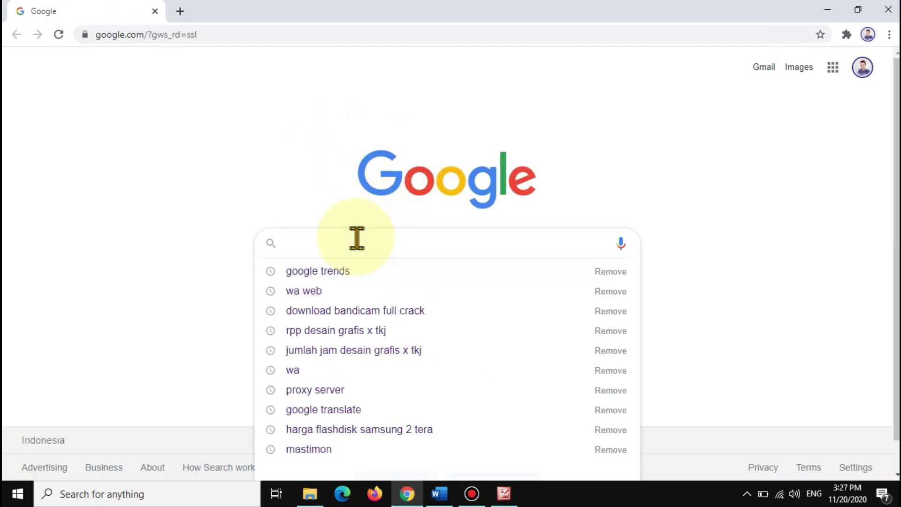
pyautogui.write('REMOV')
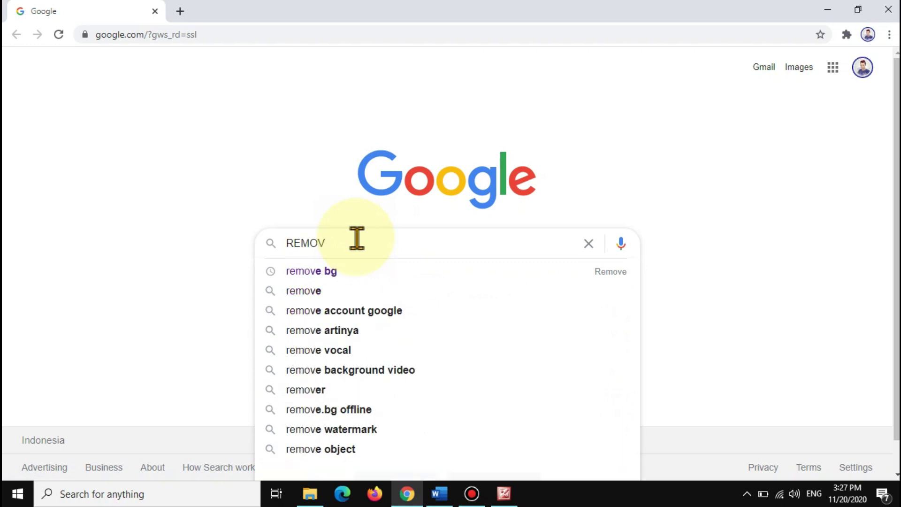
pyautogui.write('E B')
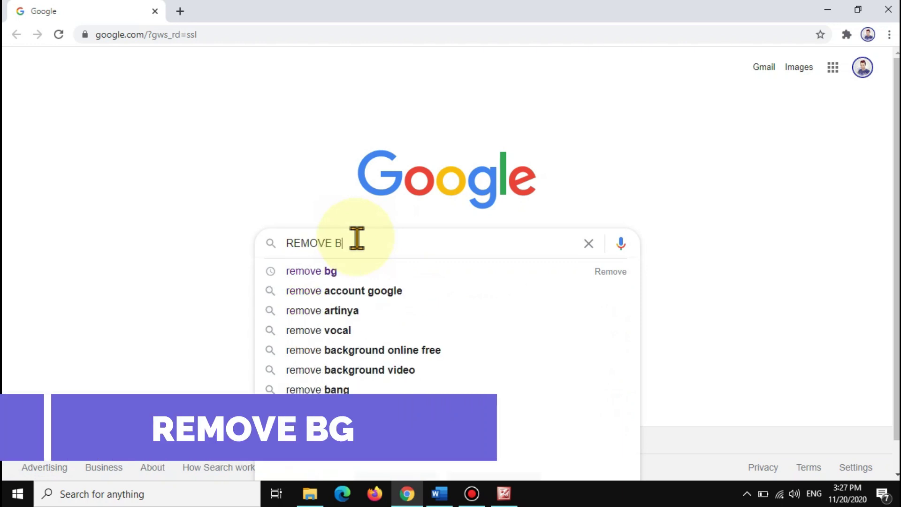
pyautogui.write('G')
pyautogui.press('Return')
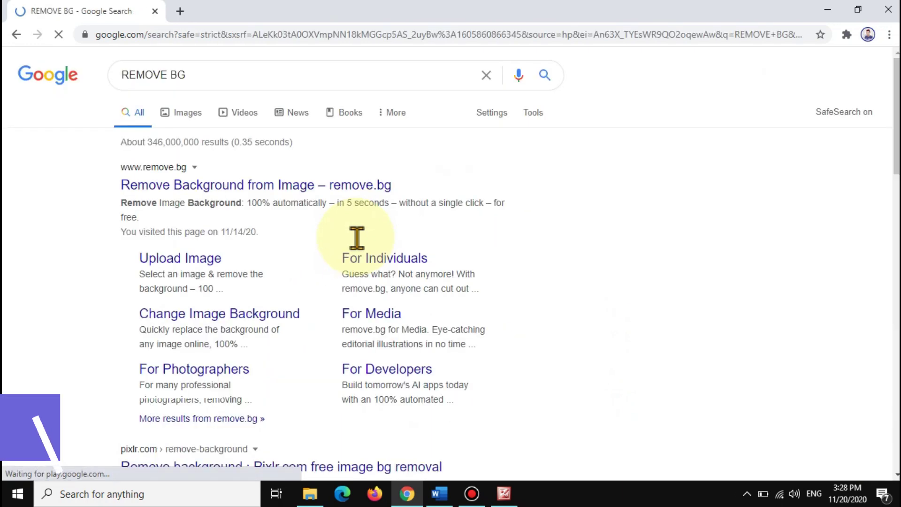
# On remove.bg, upload IMG_20201120_143745 from the Pictures folder for background removal
pyautogui.click(151, 191)
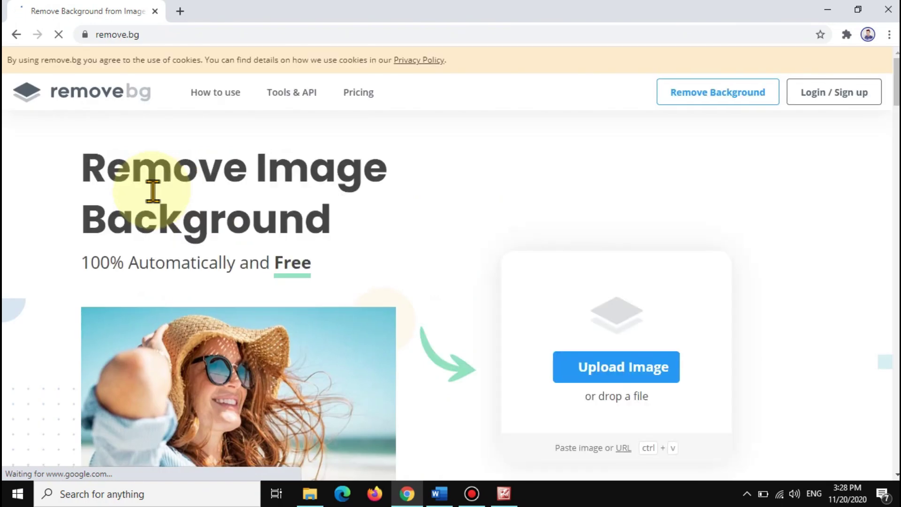
pyautogui.scroll(-3, 513, 265)
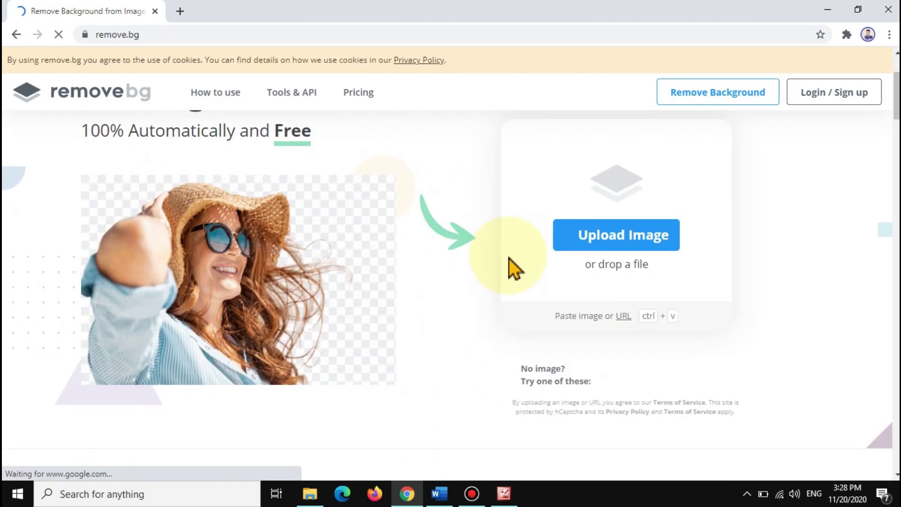
pyautogui.click(612, 245)
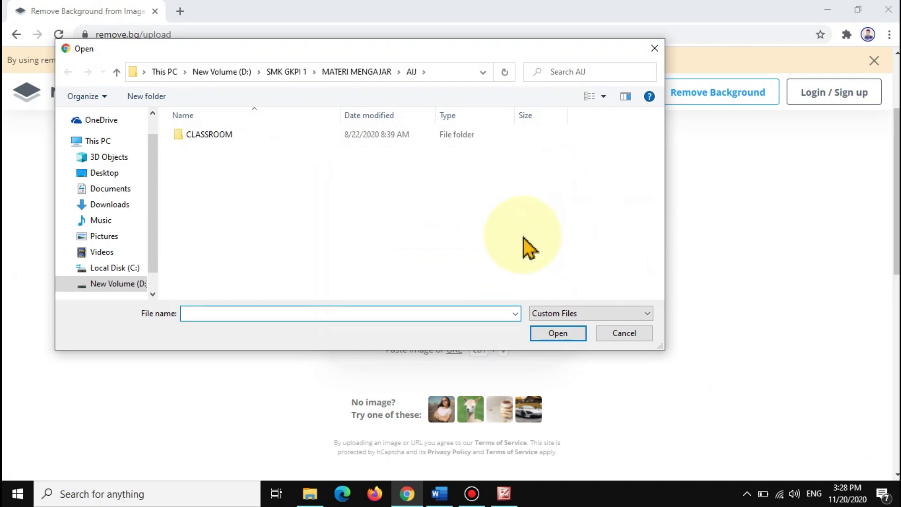
pyautogui.click(103, 236)
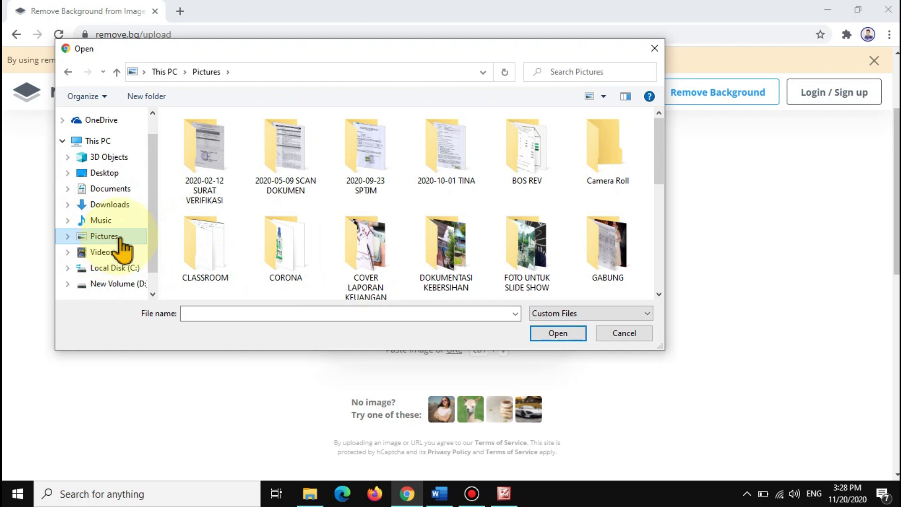
pyautogui.scroll(-2, 392, 261)
pyautogui.scroll(-3, 396, 265)
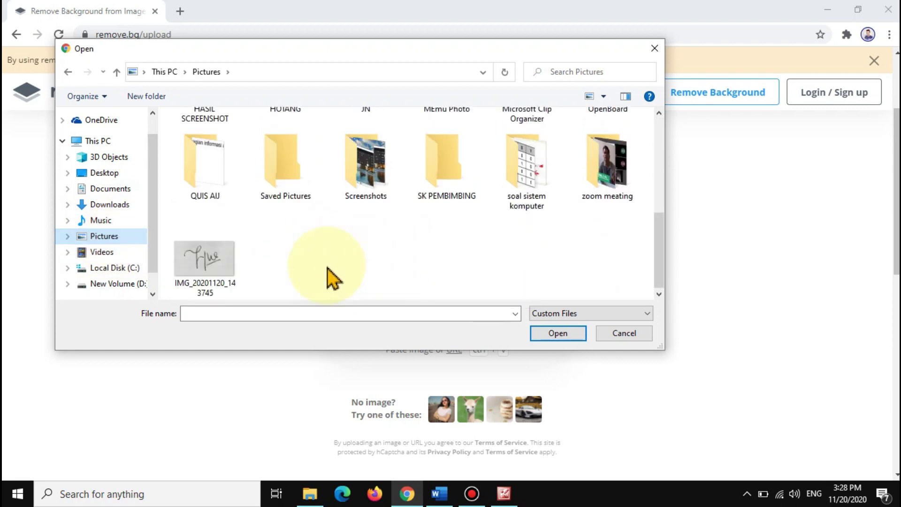
pyautogui.click(230, 262)
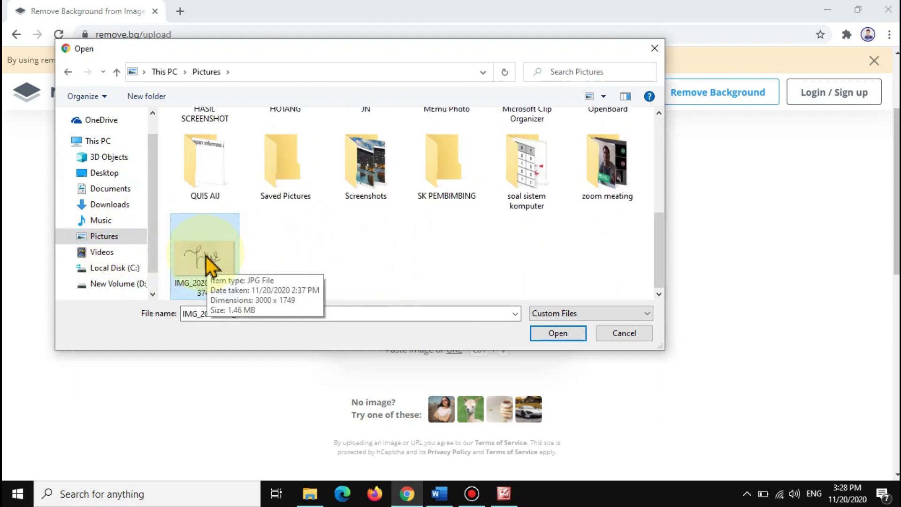
pyautogui.click(556, 332)
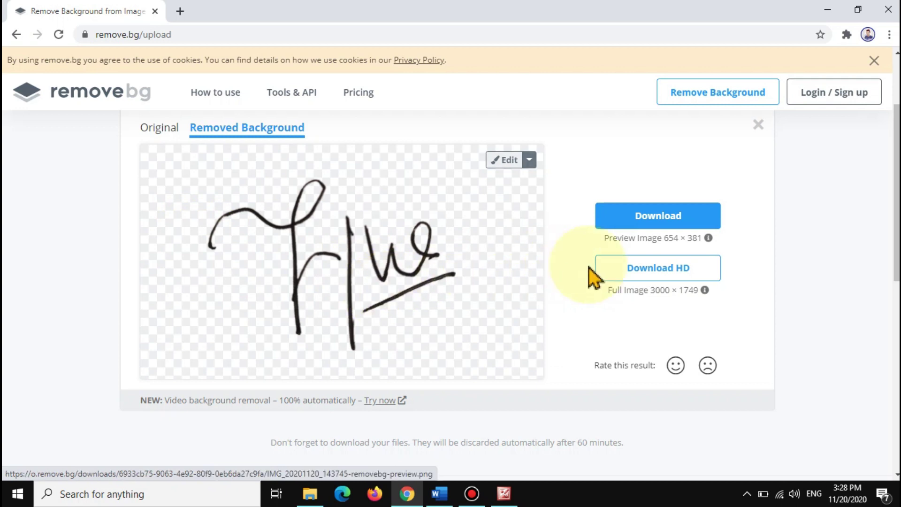
# Download the background-removed signature PNG into the Pictures folder
pyautogui.click(660, 221)
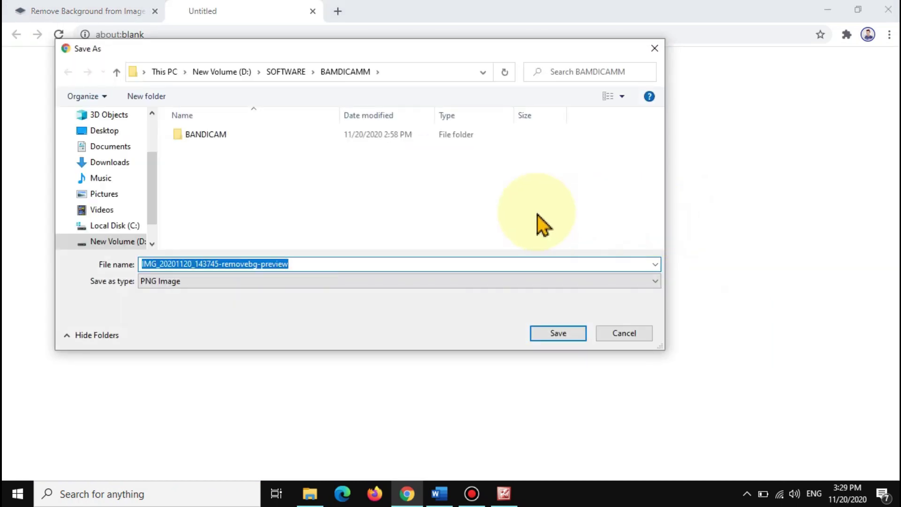
pyautogui.click(121, 194)
pyautogui.scroll(-5, 475, 201)
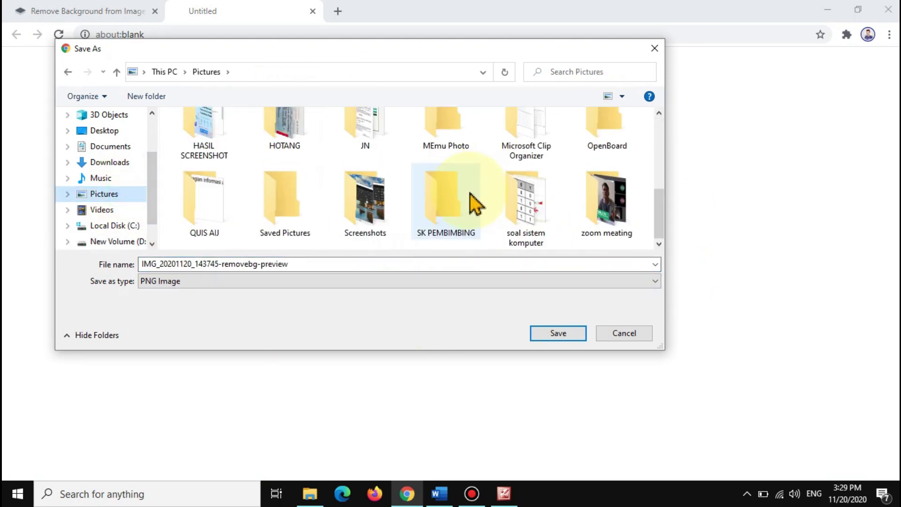
pyautogui.click(113, 194)
pyautogui.scroll(-5, 474, 206)
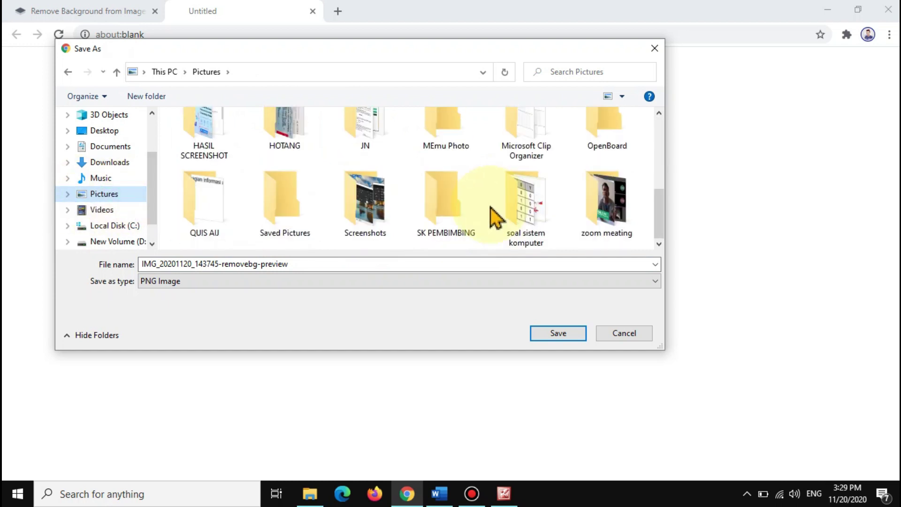
pyautogui.click(548, 332)
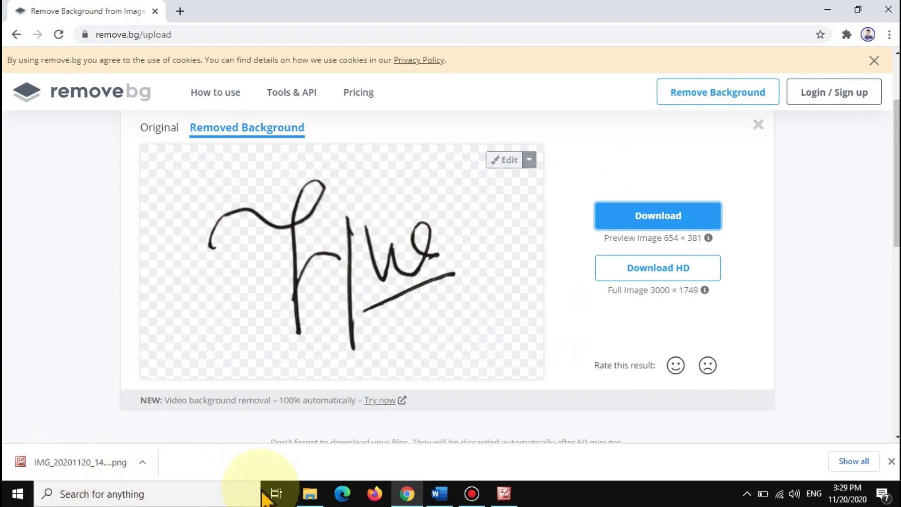
pyautogui.click(308, 492)
# Check the removebg-preview PNG in Pictures, then return to the Word letter
pyautogui.click(627, 424)
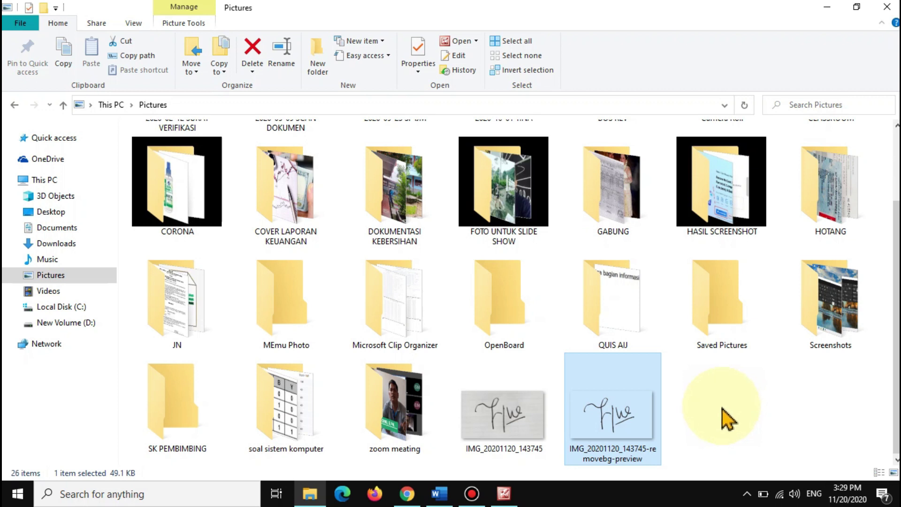
pyautogui.click(438, 493)
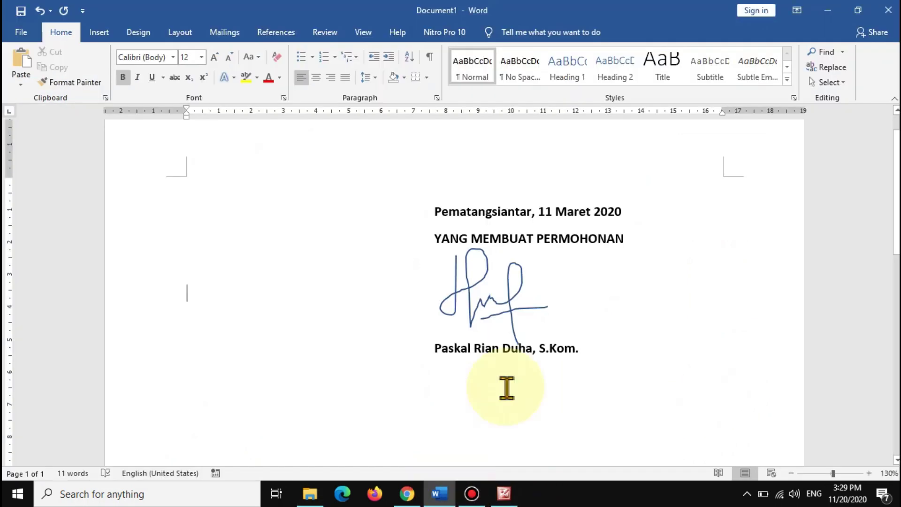
# Insert IMG_20201120_143745-removebg-preview from this device on an empty line below the heading
pyautogui.click(187, 294)
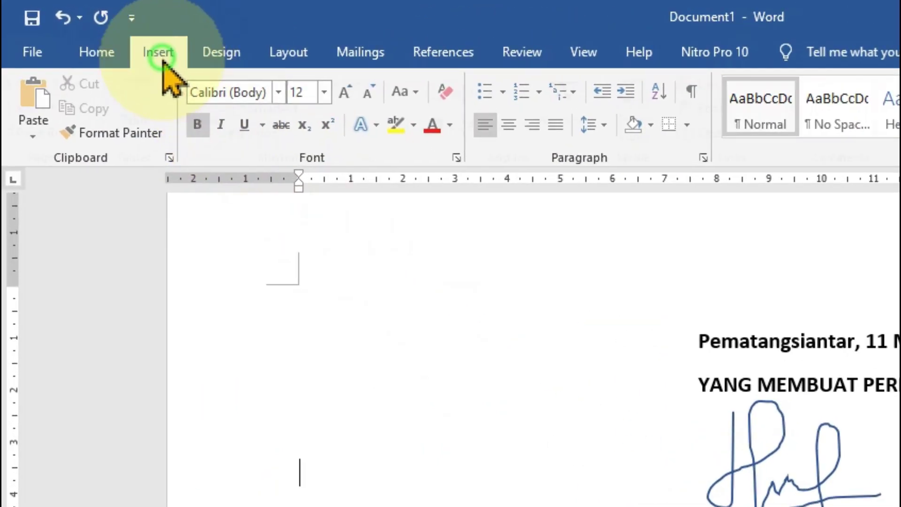
pyautogui.click(100, 35)
pyautogui.click(219, 105)
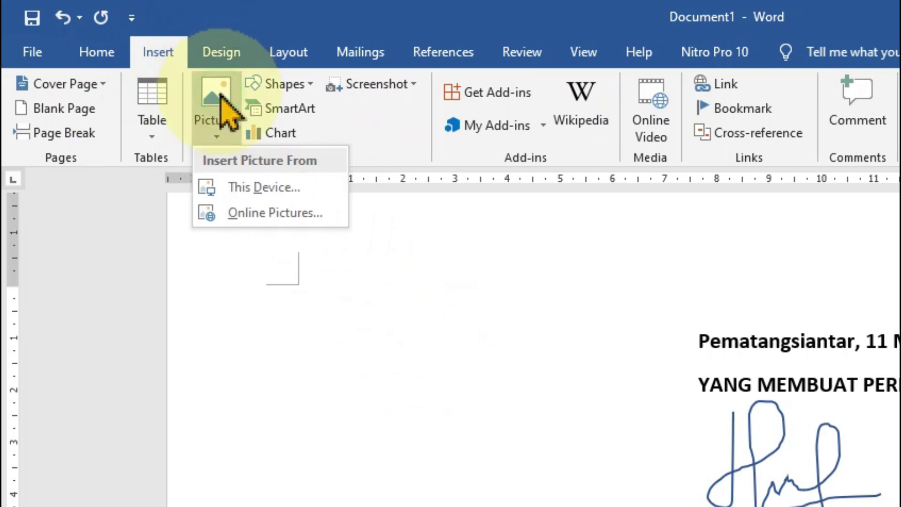
pyautogui.click(257, 185)
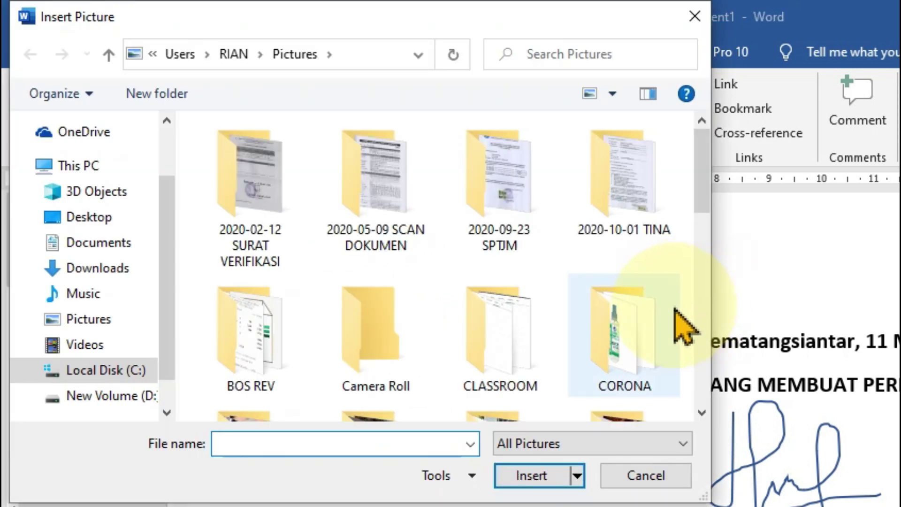
pyautogui.moveTo(624, 334)
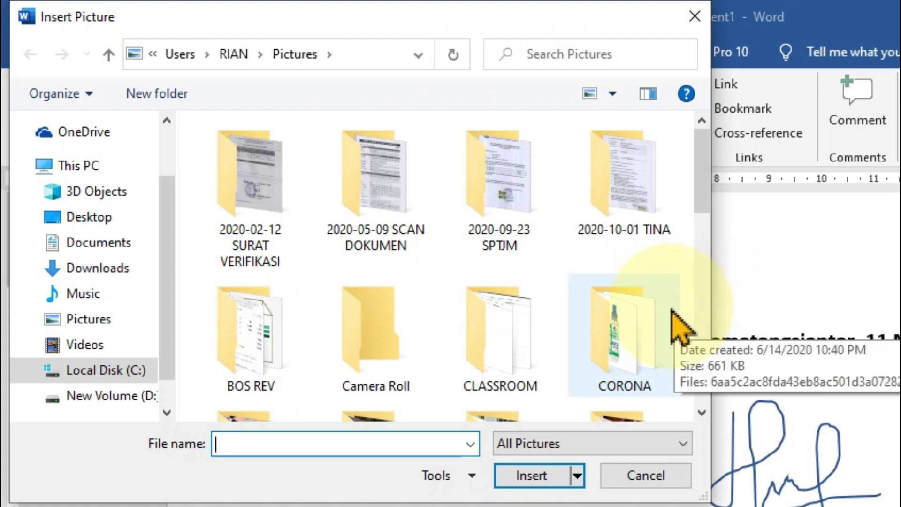
pyautogui.scroll(-10, 668, 322)
pyautogui.scroll(-5, 647, 297)
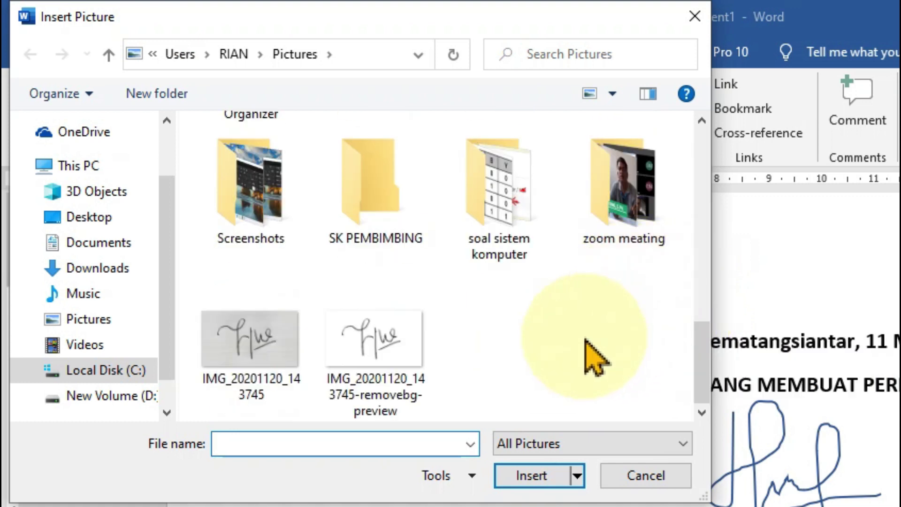
pyautogui.click(368, 326)
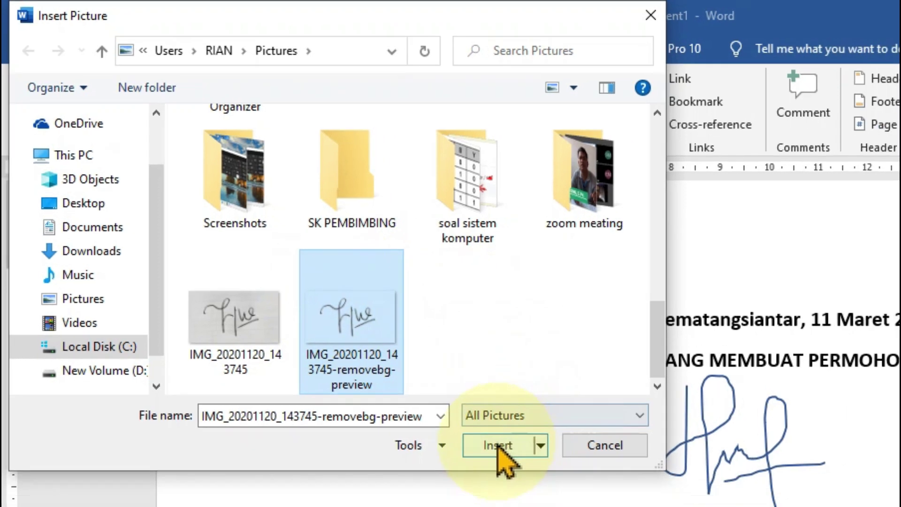
pyautogui.click(396, 356)
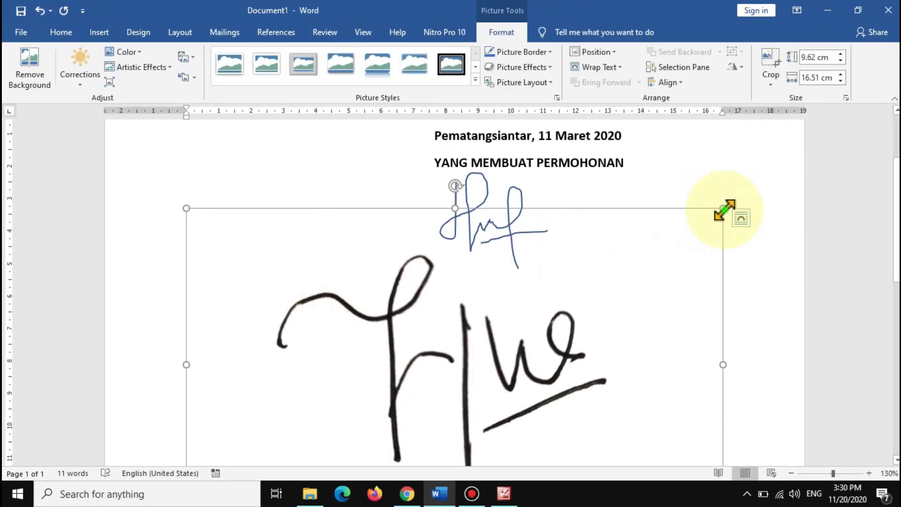
# Shrink the signature picture and set its wrapping to In Front of Text
pyautogui.moveTo(723, 208); pyautogui.dragTo(569, 303)
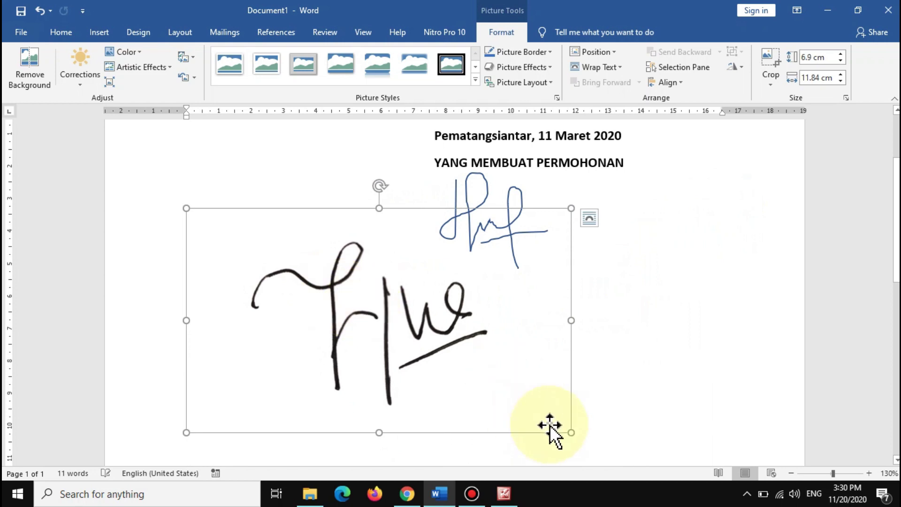
pyautogui.moveTo(570, 432); pyautogui.dragTo(370, 289)
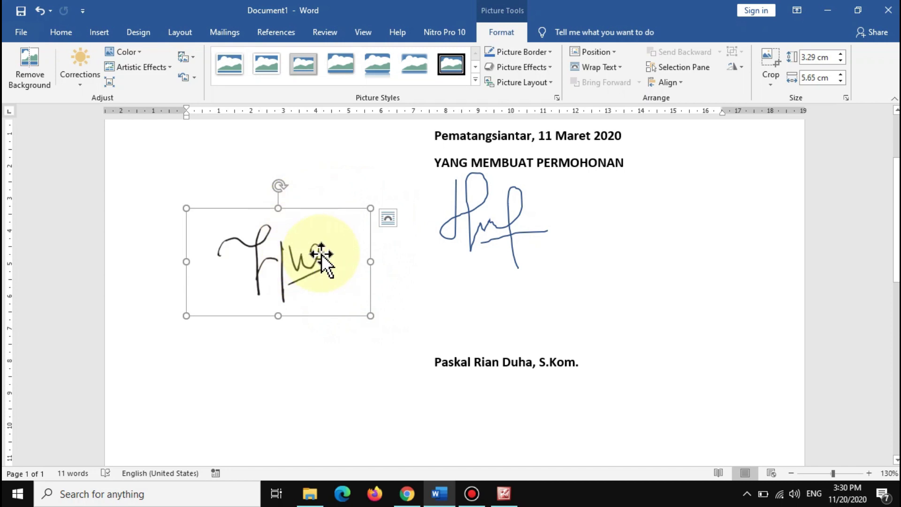
pyautogui.click(387, 219)
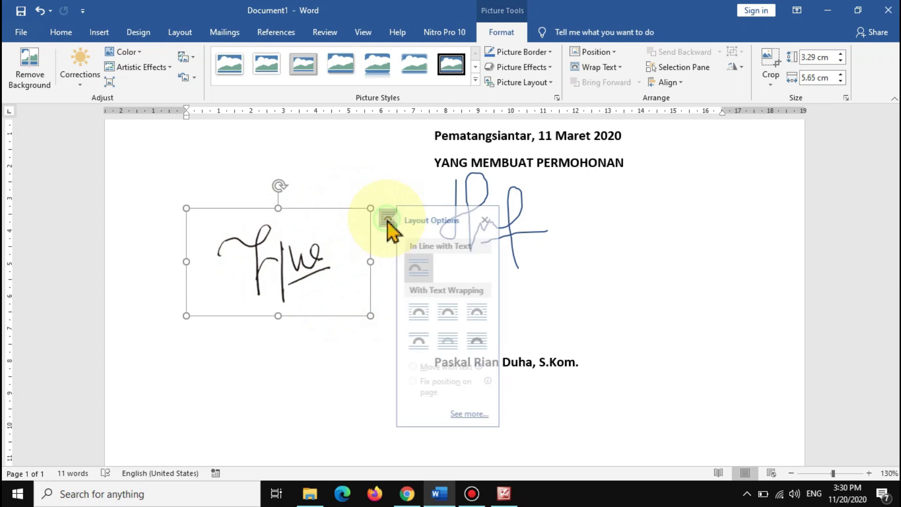
pyautogui.click(486, 342)
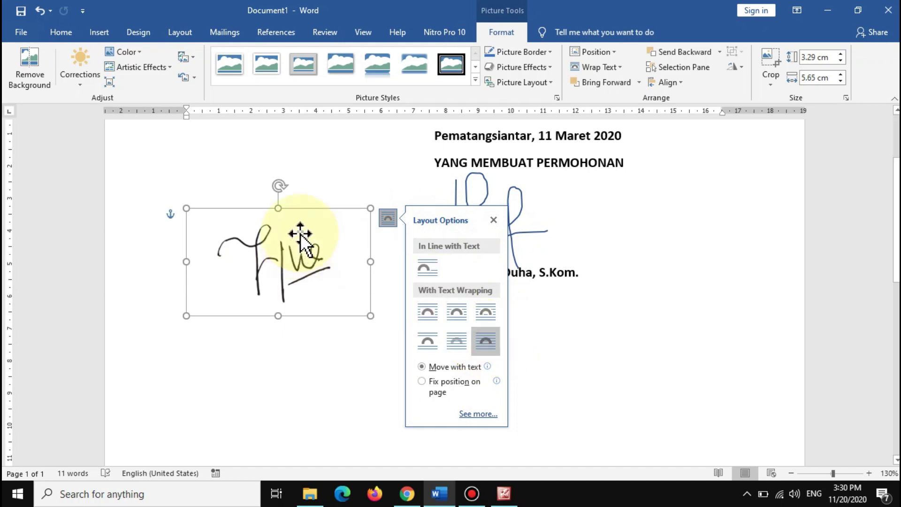
# Resize the picture to about 3.31 × 5.69 cm beside the heading, then zoom to 200%
pyautogui.moveTo(301, 256); pyautogui.dragTo(305, 222)
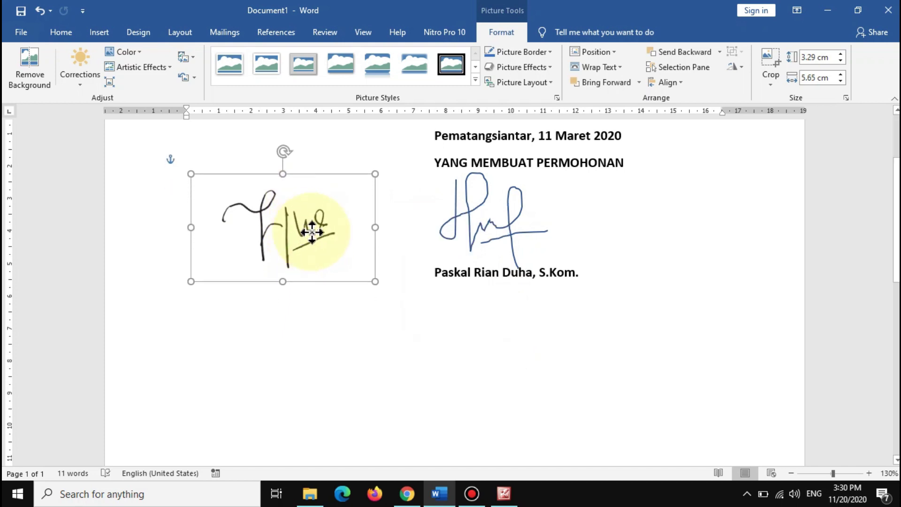
pyautogui.moveTo(376, 179); pyautogui.dragTo(346, 193)
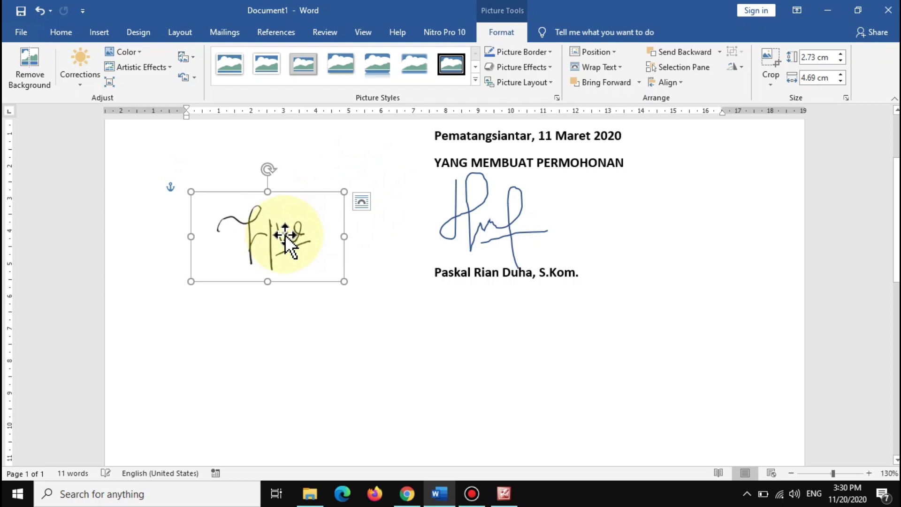
pyautogui.moveTo(292, 241); pyautogui.dragTo(289, 222)
pyautogui.moveTo(344, 263); pyautogui.dragTo(376, 275)
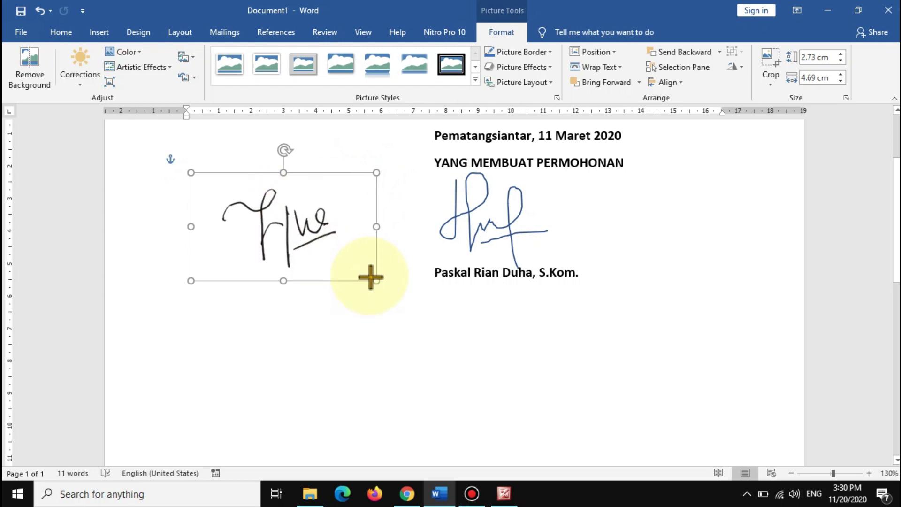
pyautogui.moveTo(322, 245); pyautogui.dragTo(322, 238)
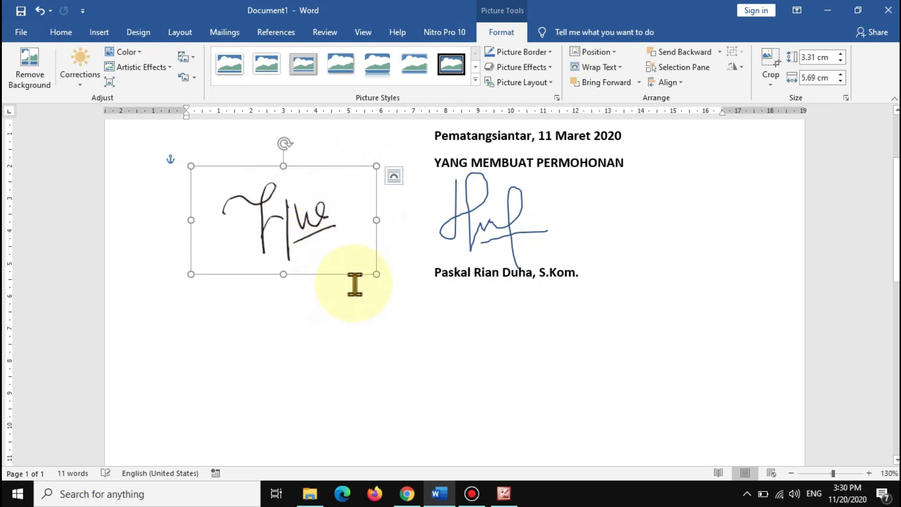
pyautogui.press('alt')
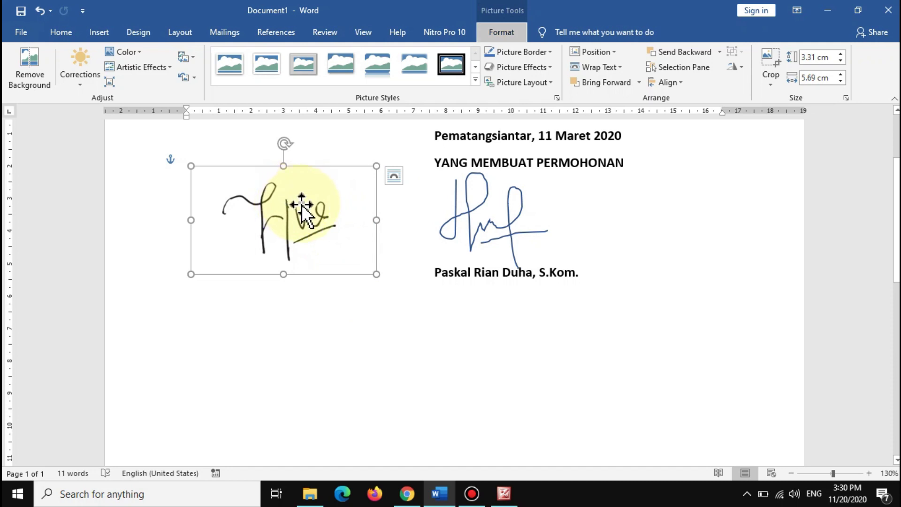
pyautogui.scroll(7, 296, 204)
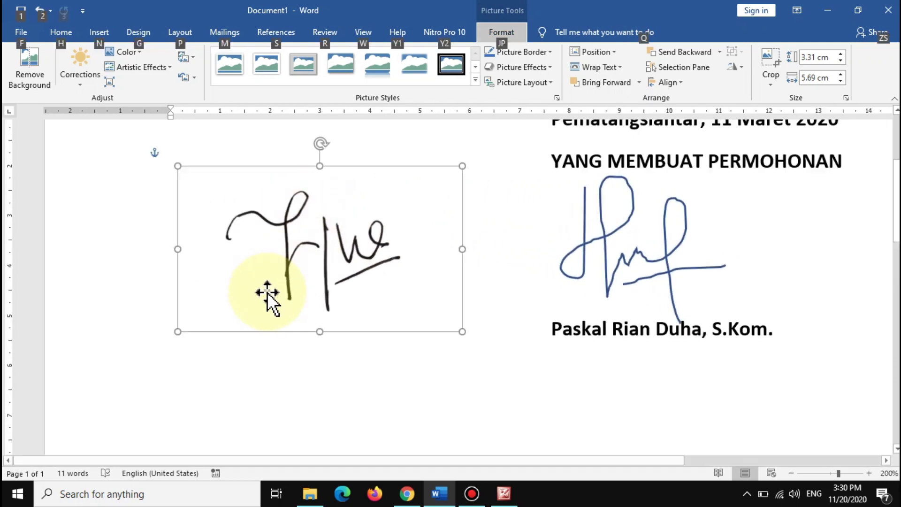
pyautogui.scroll(2, 329, 329)
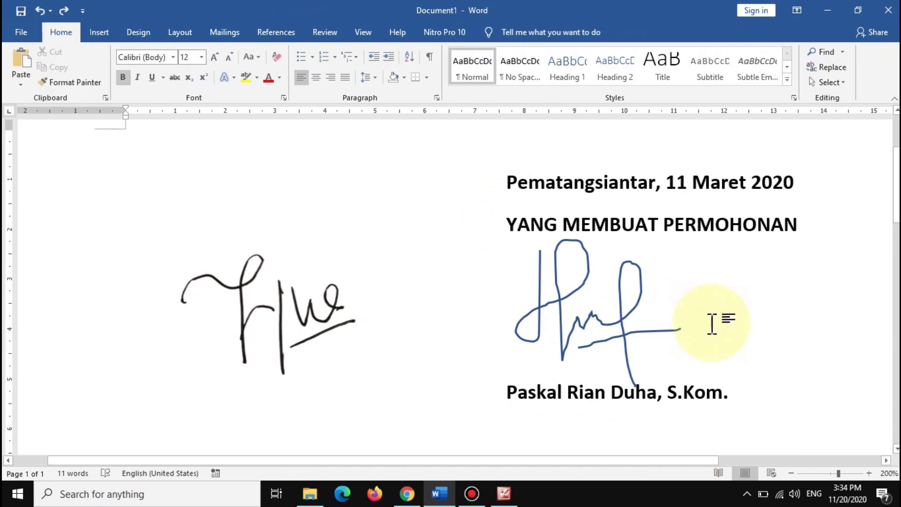
pyautogui.click(577, 286)
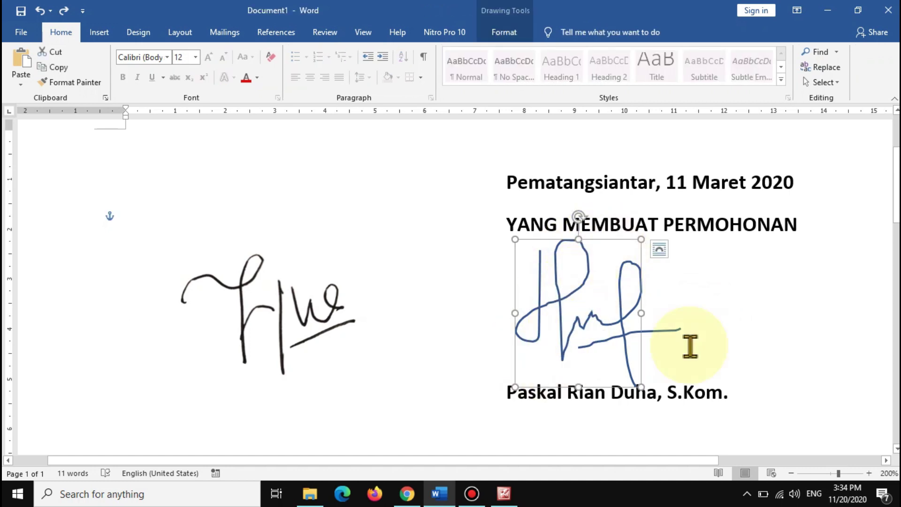
pyautogui.click(272, 311)
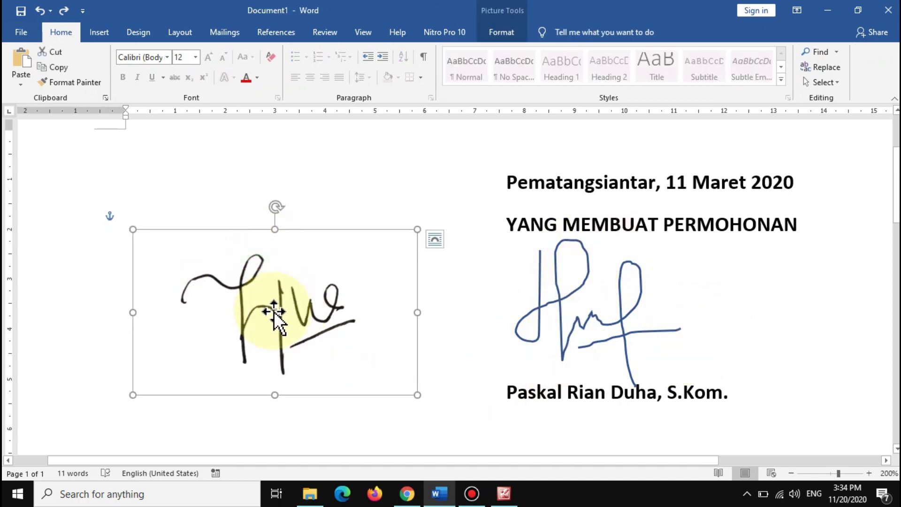
pyautogui.click(563, 353)
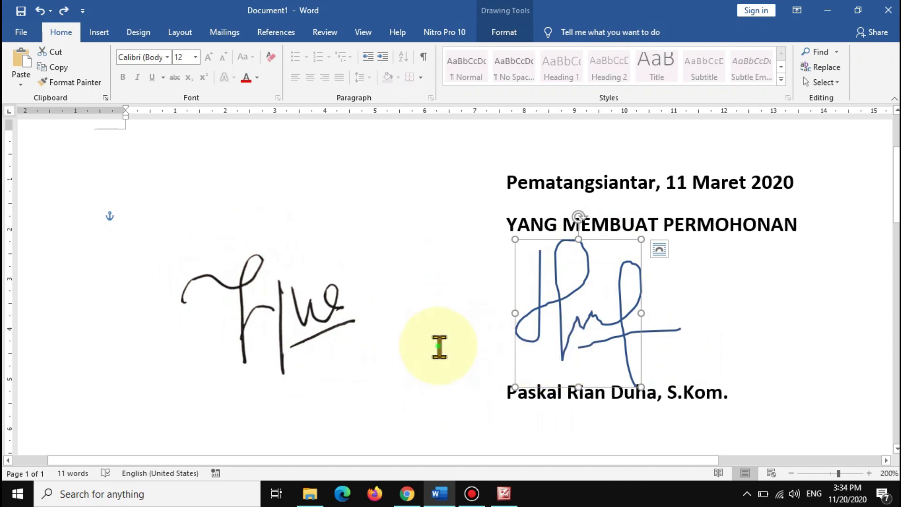
pyautogui.click(440, 347)
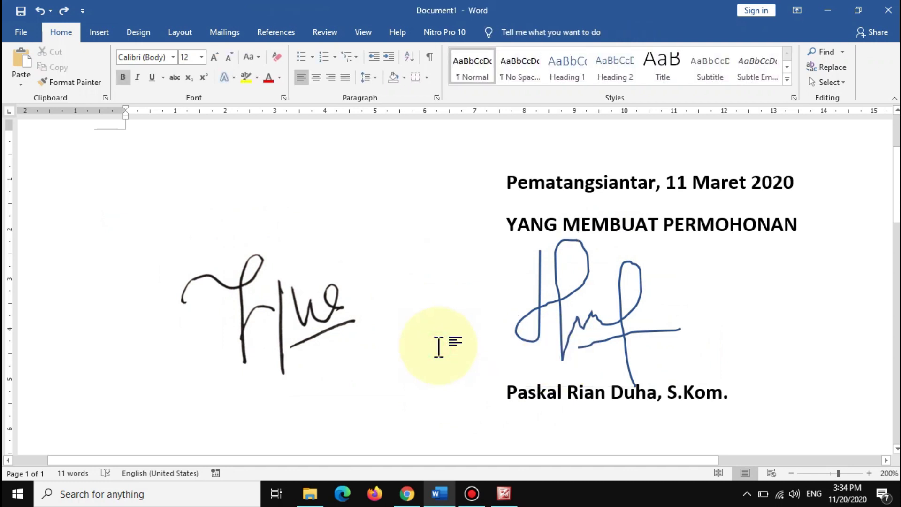
pyautogui.click(542, 306)
# Delete both strokes of the blue drawn signature
pyautogui.press('Delete')
pyautogui.click(647, 332)
pyautogui.press('Delete')
# Move and enlarge the black signature picture so it is centred between the heading and the name
pyautogui.click(236, 308)
pyautogui.moveTo(236, 308)
pyautogui.mouseDown()
pyautogui.moveTo(519, 302)
pyautogui.moveTo(577, 316)
pyautogui.moveTo(538, 337)
pyautogui.mouseUp()
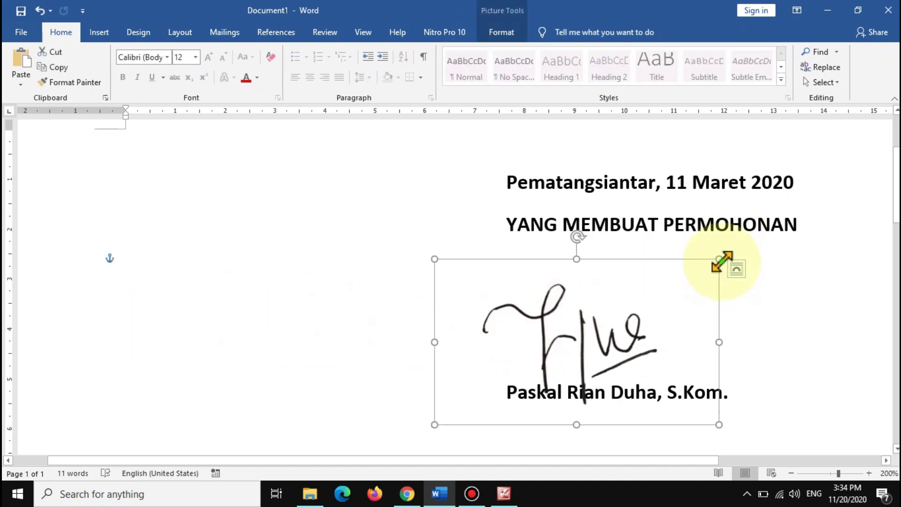
pyautogui.moveTo(719, 259); pyautogui.dragTo(799, 212)
pyautogui.moveTo(624, 283)
pyautogui.mouseDown()
pyautogui.moveTo(587, 254)
pyautogui.moveTo(636, 276)
pyautogui.moveTo(652, 297)
pyautogui.mouseUp()
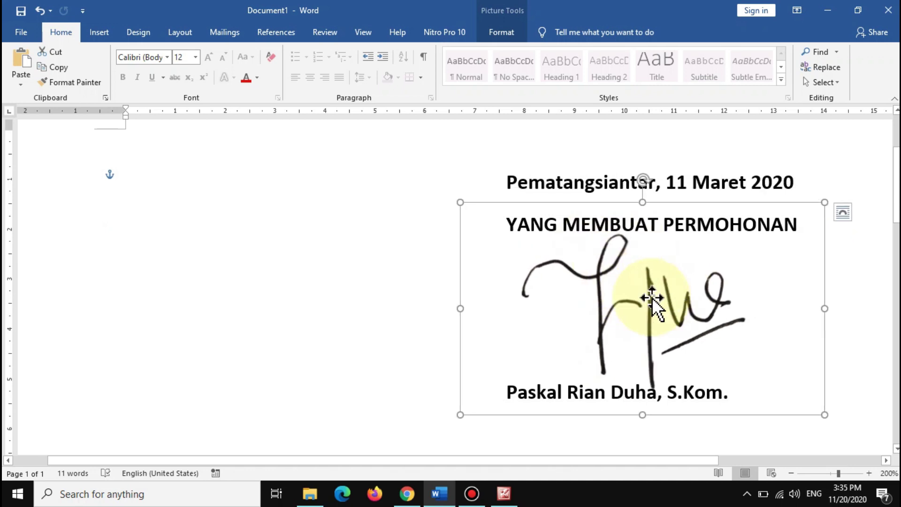
pyautogui.moveTo(651, 298)
pyautogui.mouseDown()
pyautogui.moveTo(630, 286)
pyautogui.moveTo(634, 313)
pyautogui.mouseUp()
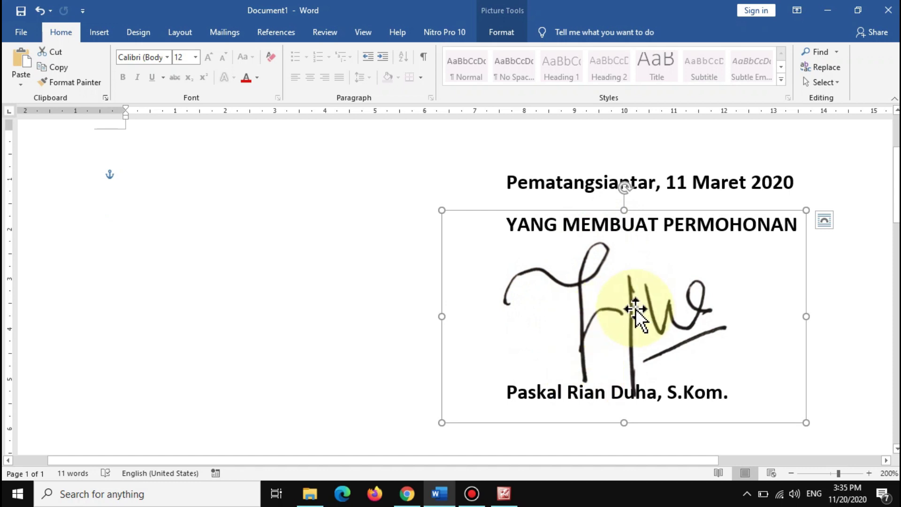
pyautogui.moveTo(634, 307)
pyautogui.mouseDown()
pyautogui.moveTo(703, 284)
pyautogui.moveTo(635, 302)
pyautogui.mouseUp()
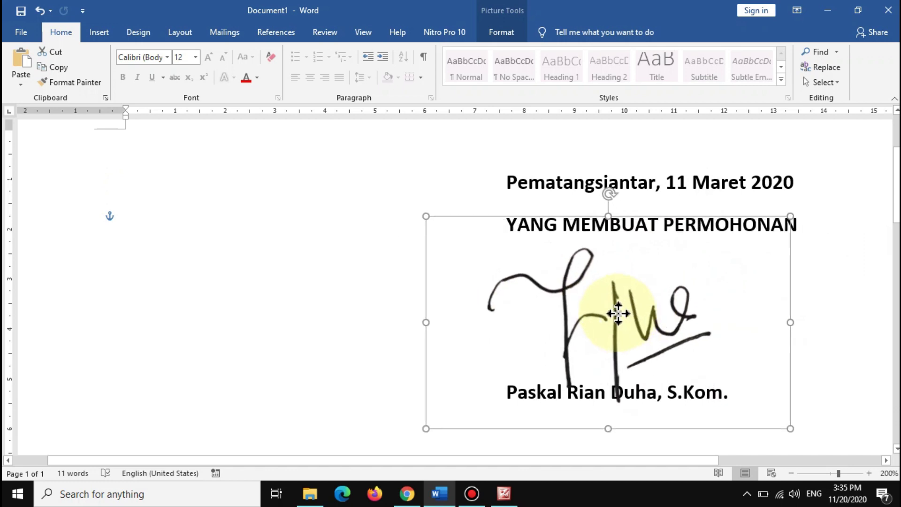
pyautogui.moveTo(636, 301); pyautogui.dragTo(622, 310)
pyautogui.click(852, 276)
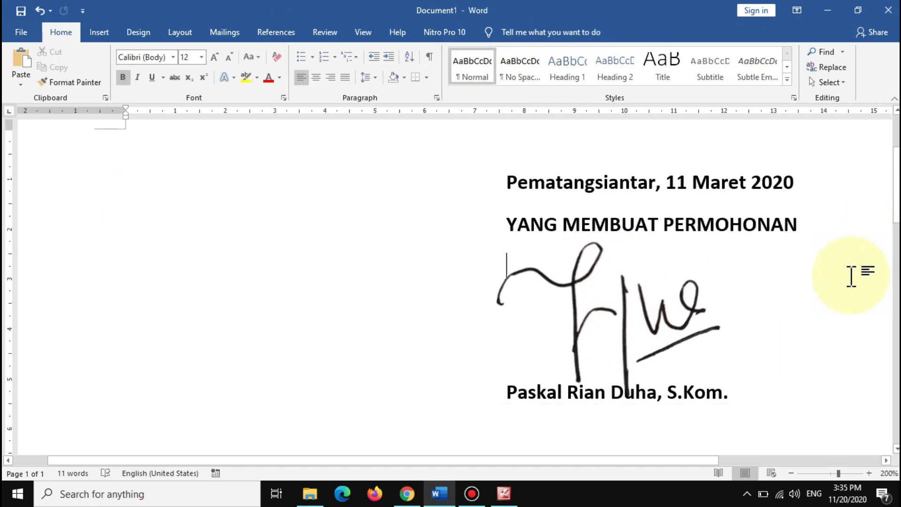